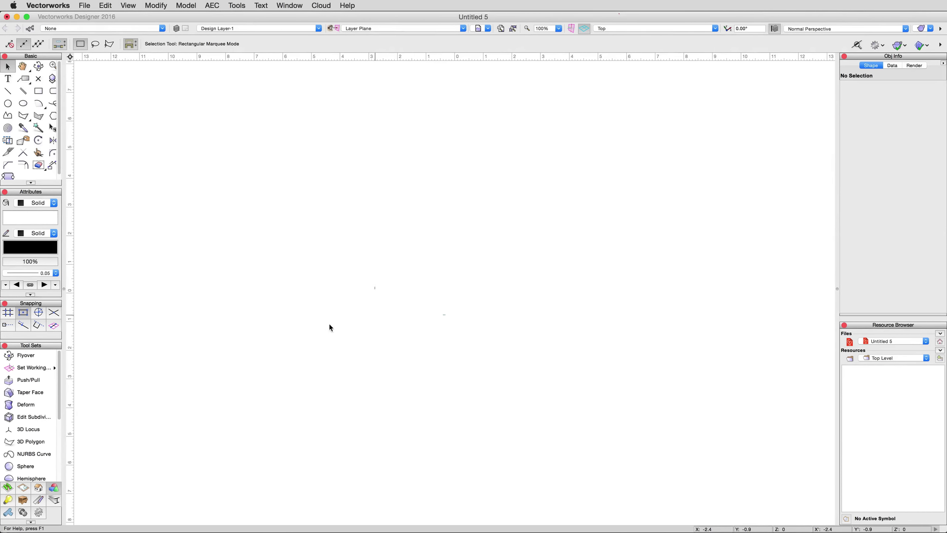
Create a Sphere subdivision primitive of size 3cm, centred at the next click.
click(46, 419)
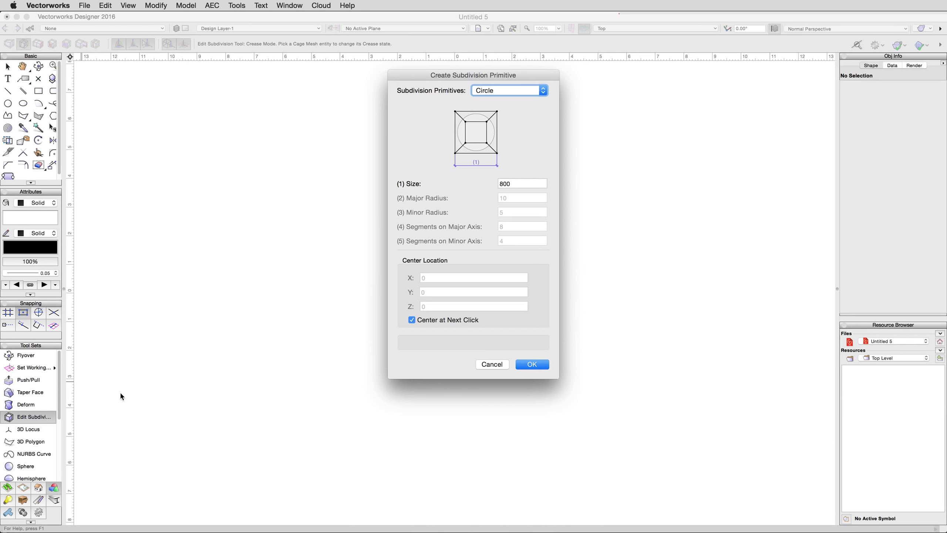
click(501, 93)
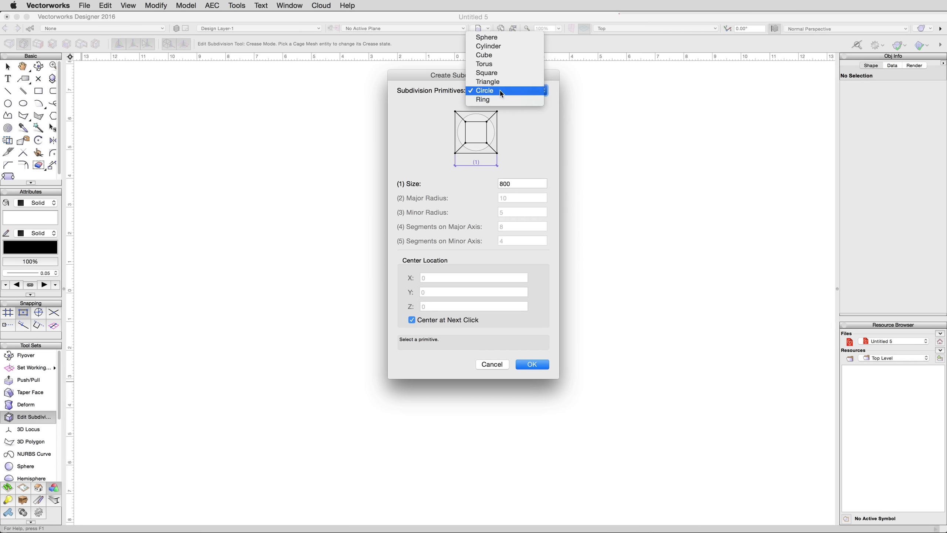
click(502, 38)
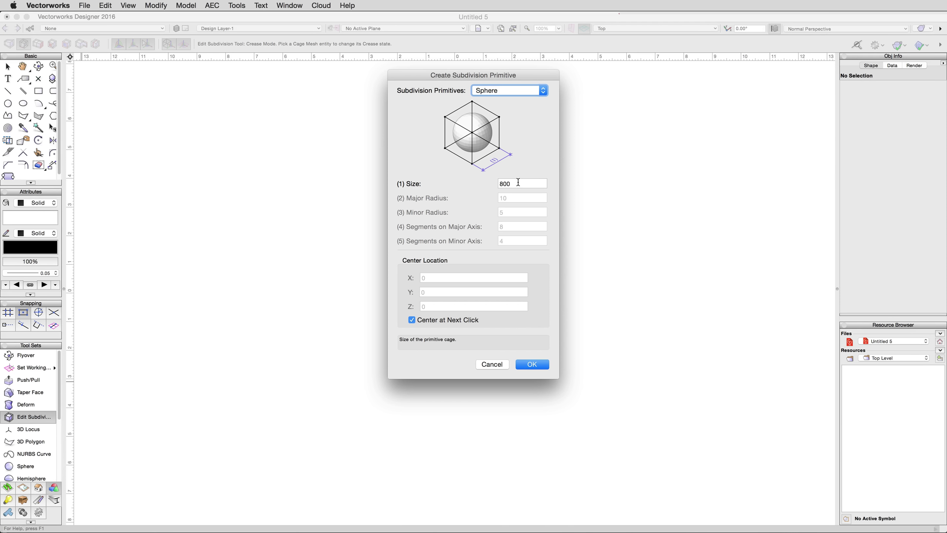
double_click(517, 183)
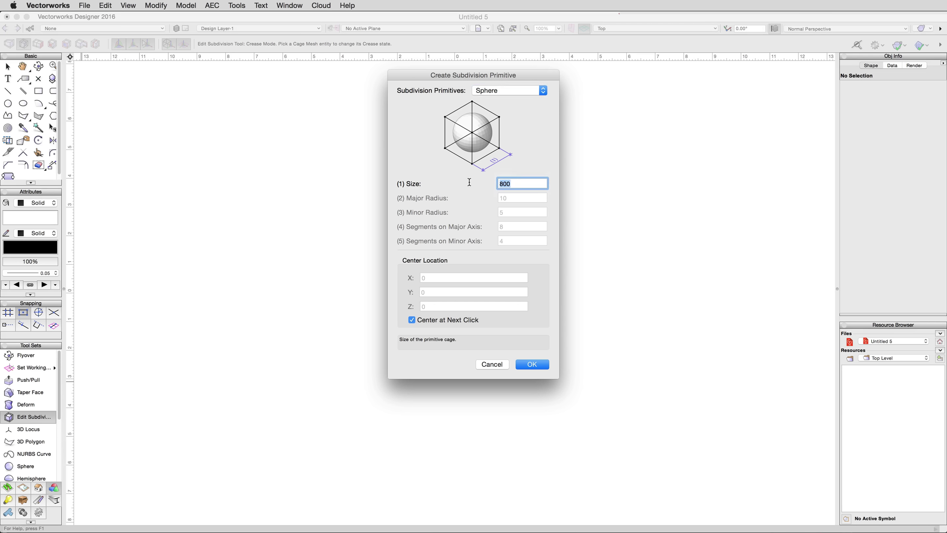
text(3cm)
click(444, 323)
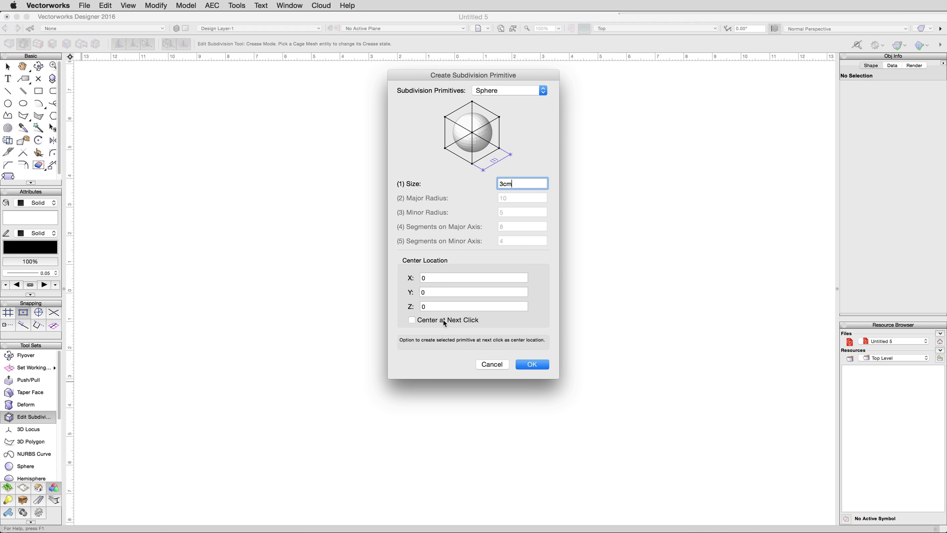
click(444, 322)
click(532, 364)
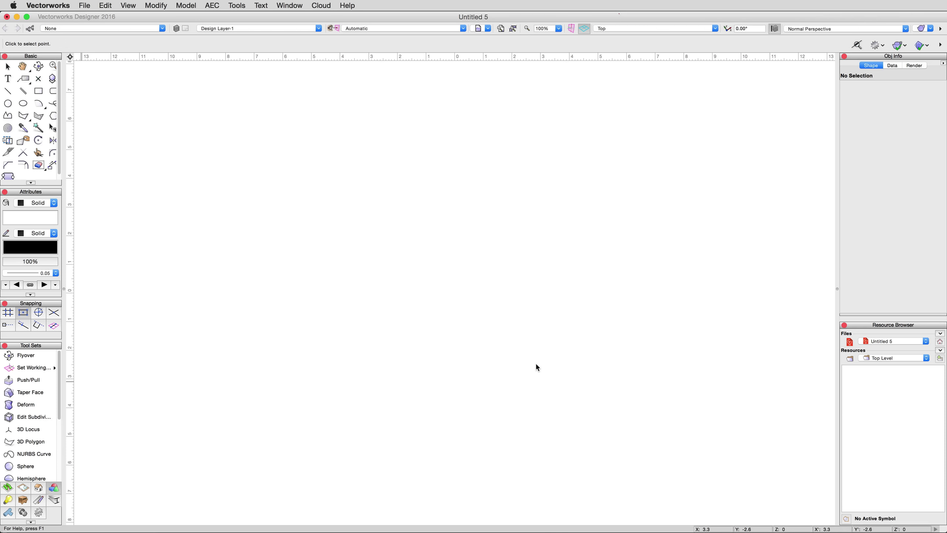
Place the sphere and its cage mesh near the drawing origin.
click(457, 282)
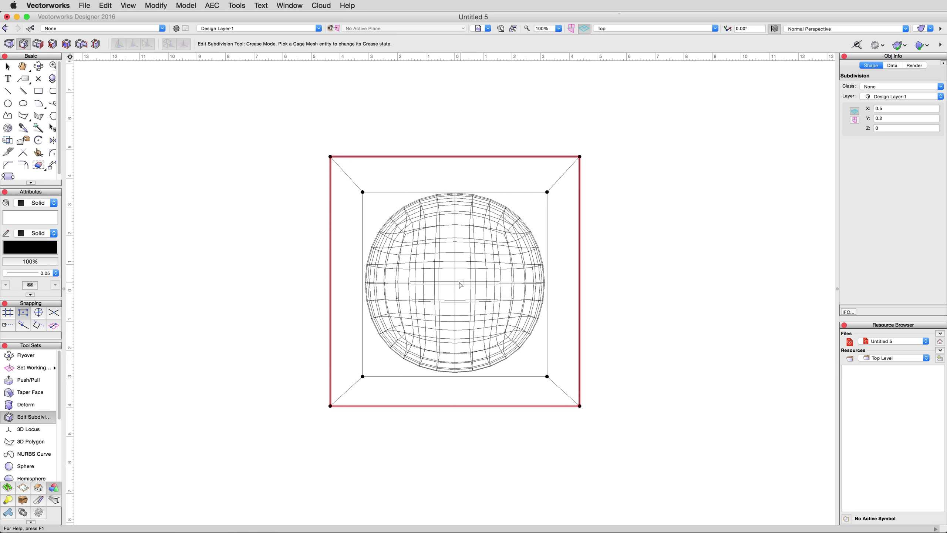
Switch to the Right Isometric standard view and select the cage's top face.
click(129, 6)
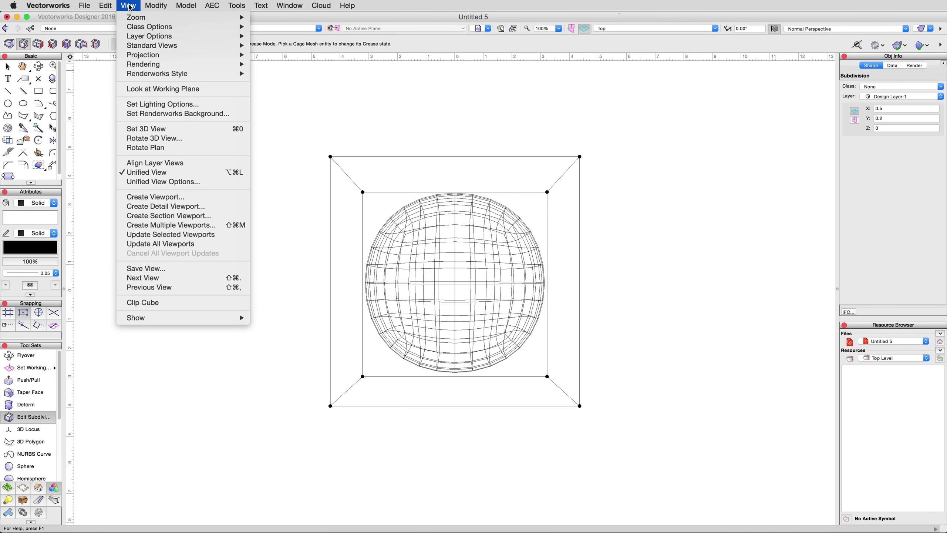
mouse_move(152, 46)
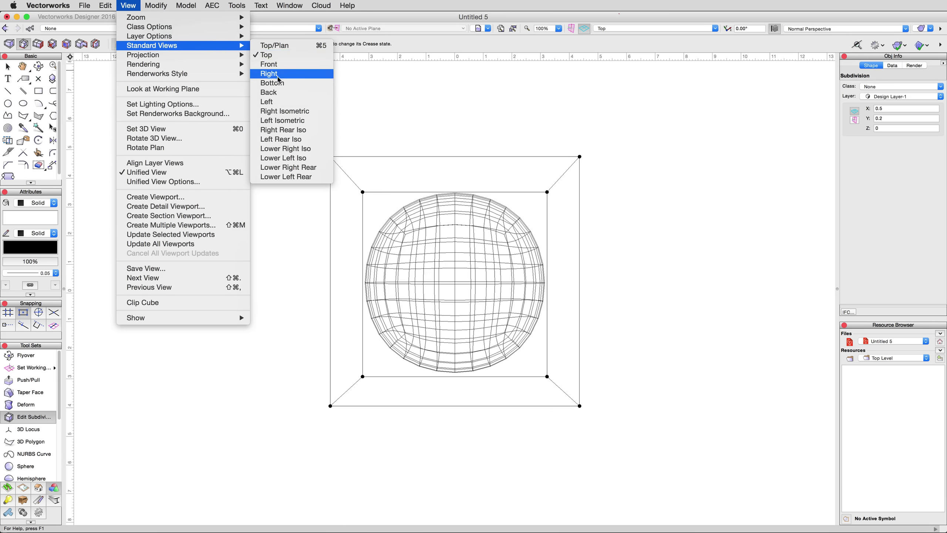
click(282, 111)
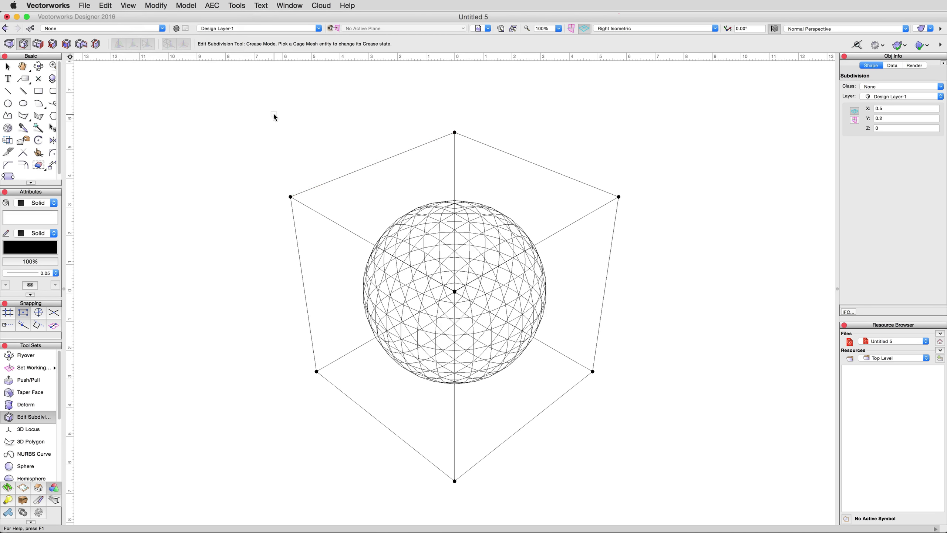
double_click(316, 190)
Orbit with Flyover around the sphere centre, pan, and return to selection.
click(38, 66)
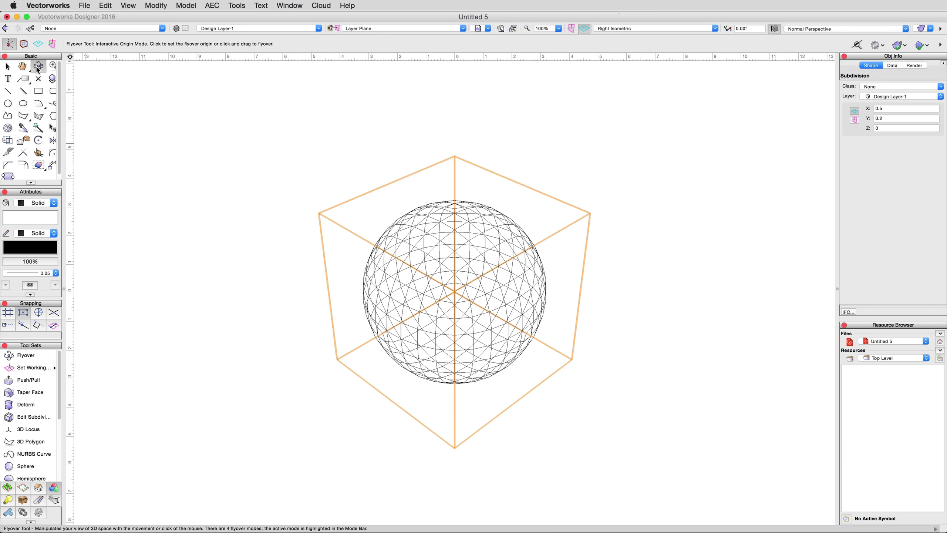
click(455, 295)
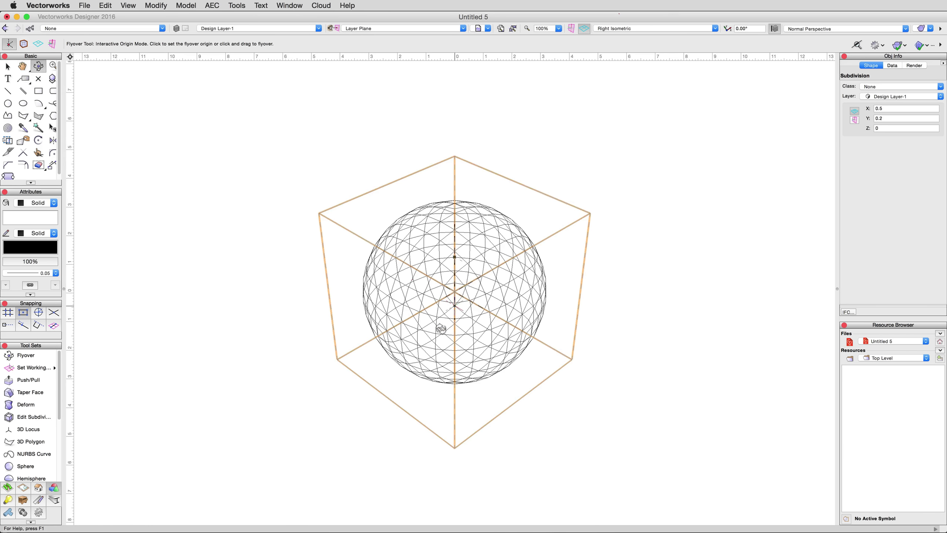
mouse_move(440, 328)
mouse_down()
mouse_move(440, 349)
mouse_move(444, 338)
mouse_move(415, 362)
mouse_up()
key(space)
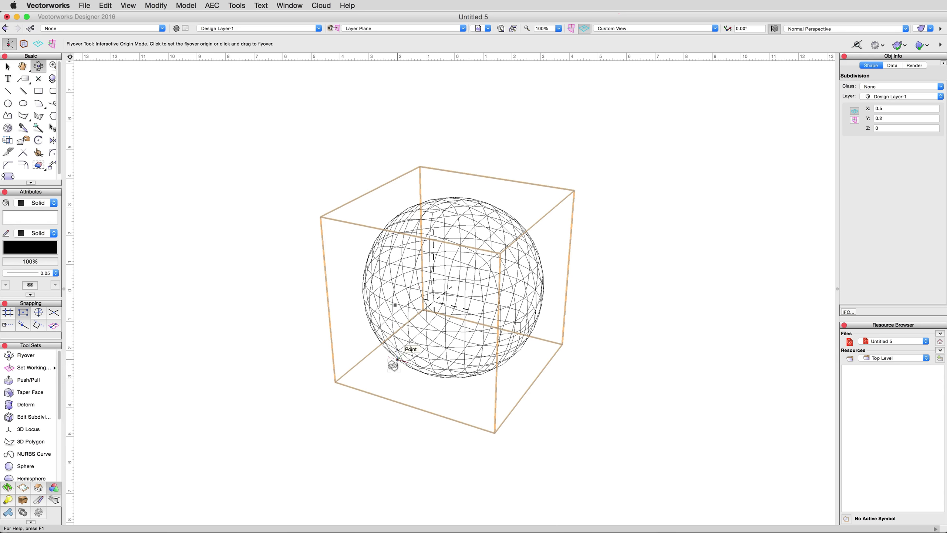
key(x)
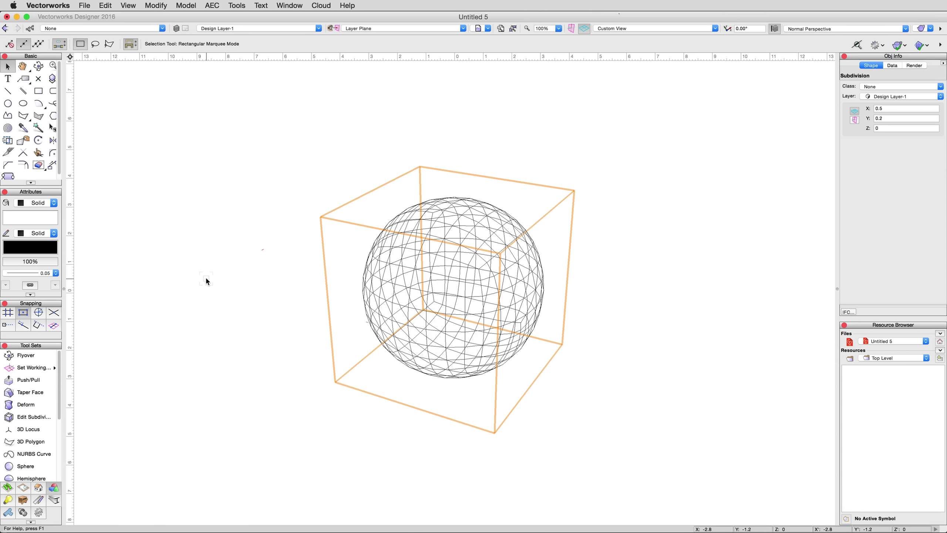
Enter the sphere's cage, switch to Transform mode, and select the right face.
double_click(412, 287)
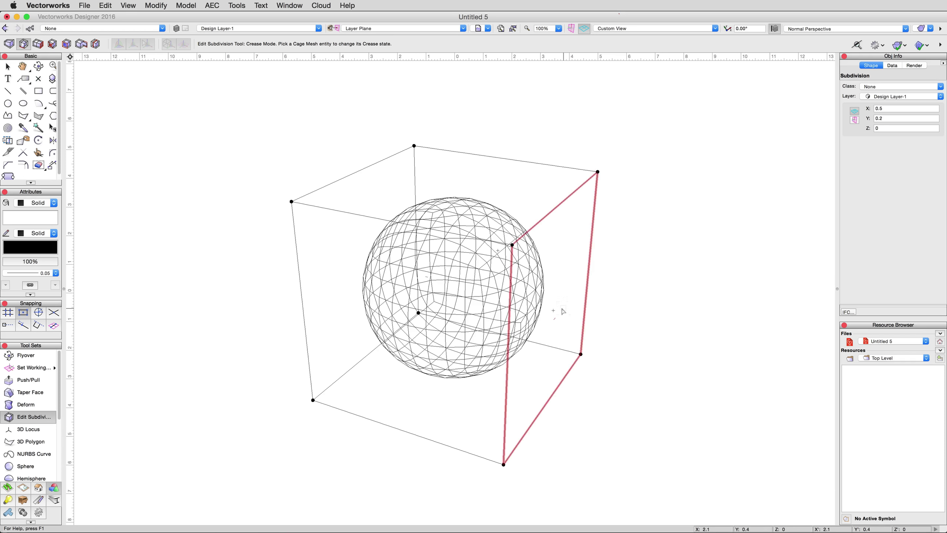
click(553, 392)
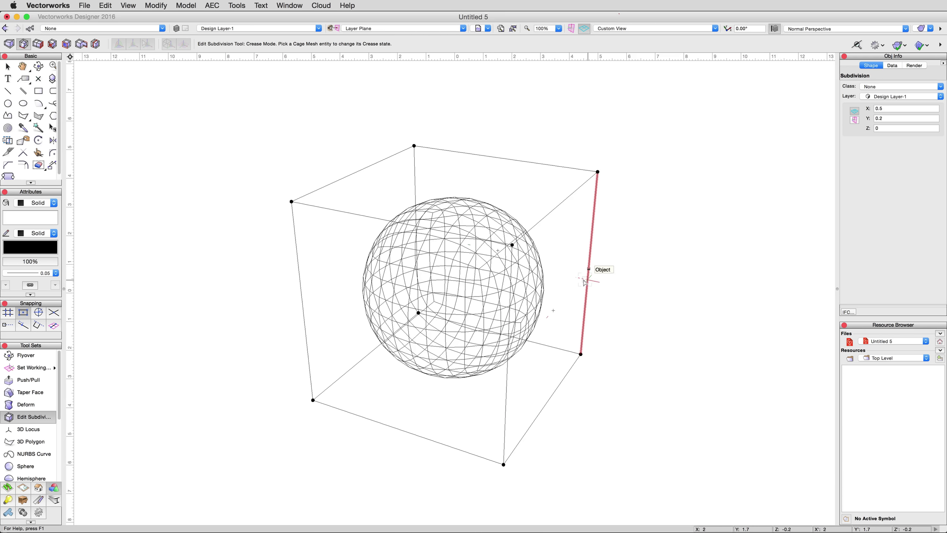
key(u)
click(568, 285)
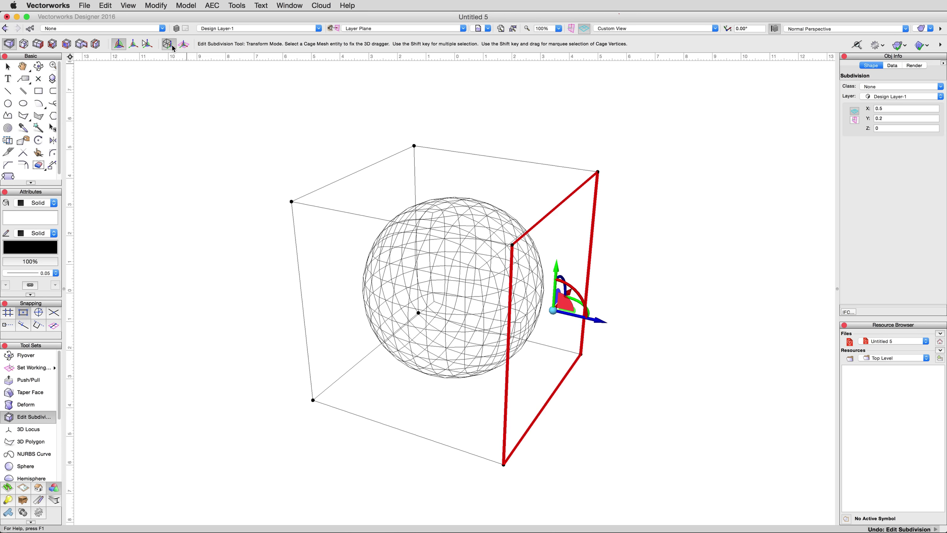
Slide the right cage face inward along X, then back out to near-round.
click(598, 320)
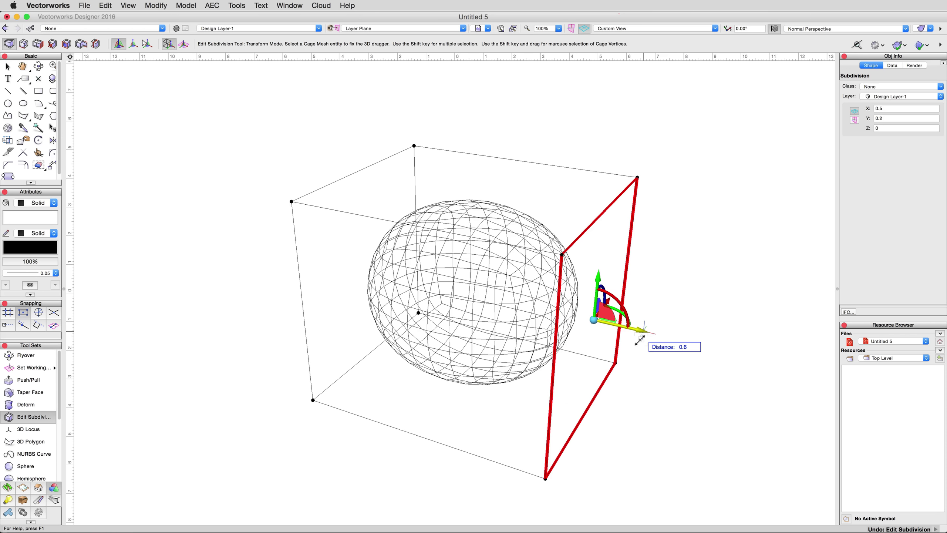
mouse_move(640, 340)
mouse_down()
mouse_move(459, 325)
mouse_move(408, 311)
mouse_move(471, 294)
mouse_move(450, 286)
mouse_move(530, 303)
mouse_up()
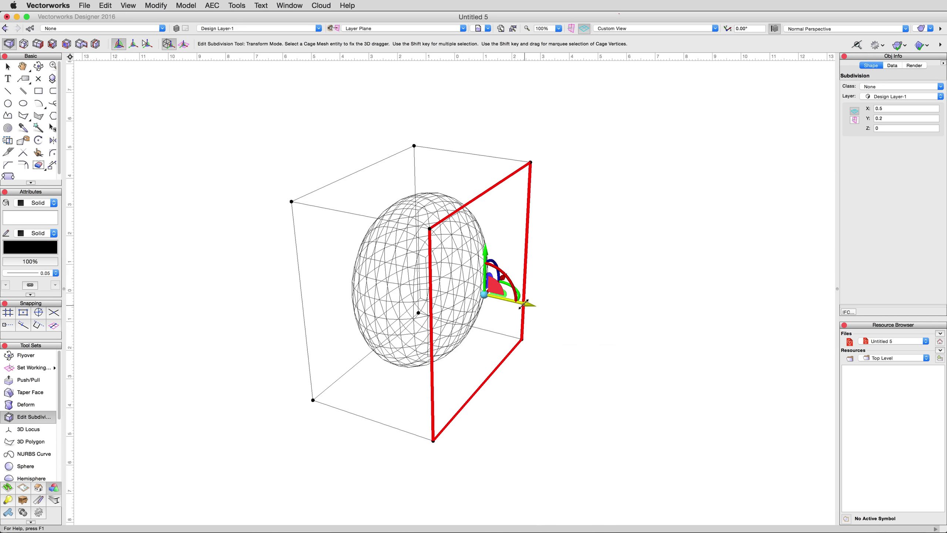
mouse_move(525, 304)
mouse_down()
mouse_move(429, 292)
mouse_move(564, 319)
mouse_move(497, 309)
mouse_move(521, 317)
mouse_up()
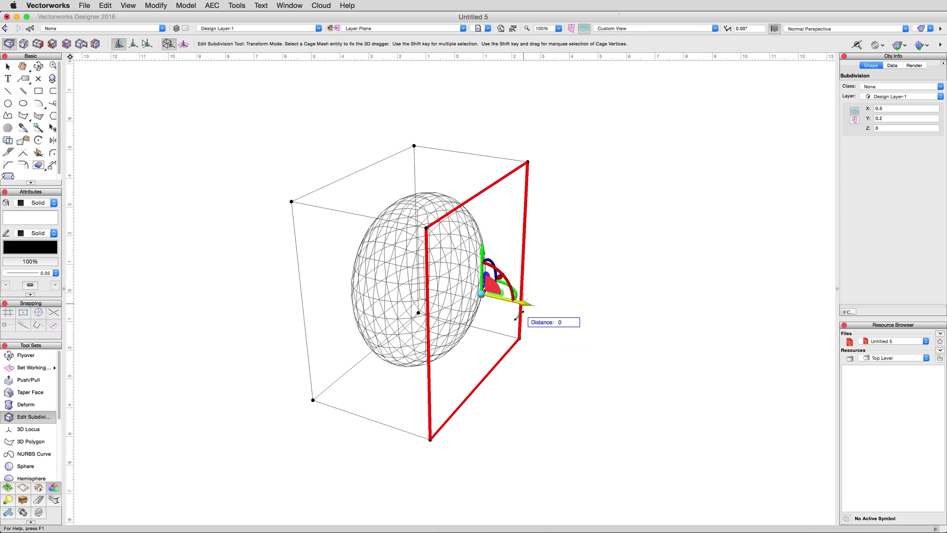
drag(516, 317, 577, 328)
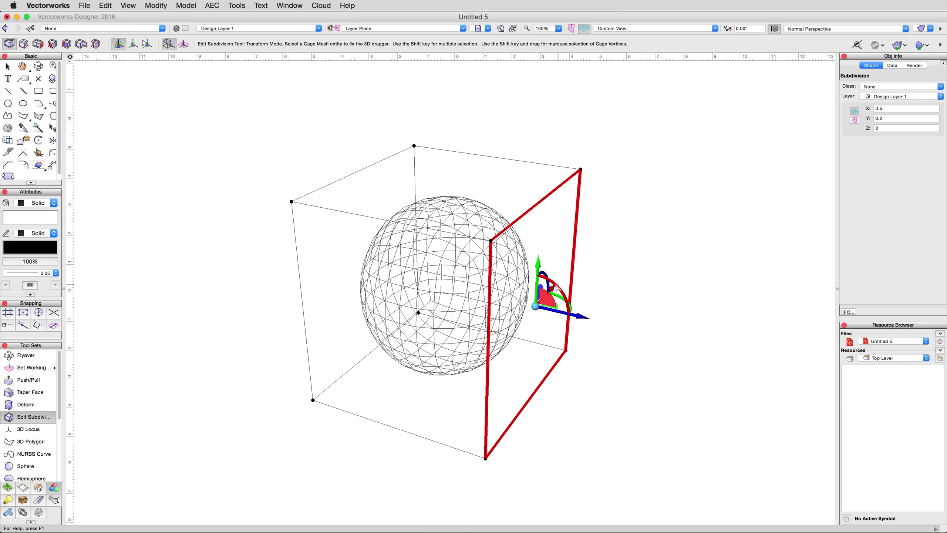
Rotate and move the right cage face up, left and right, skewing the sphere.
mouse_move(559, 284)
mouse_down()
mouse_move(561, 301)
mouse_move(543, 280)
mouse_move(580, 309)
mouse_move(562, 290)
mouse_move(543, 293)
mouse_move(558, 304)
mouse_move(552, 290)
mouse_move(563, 300)
mouse_move(551, 312)
mouse_up()
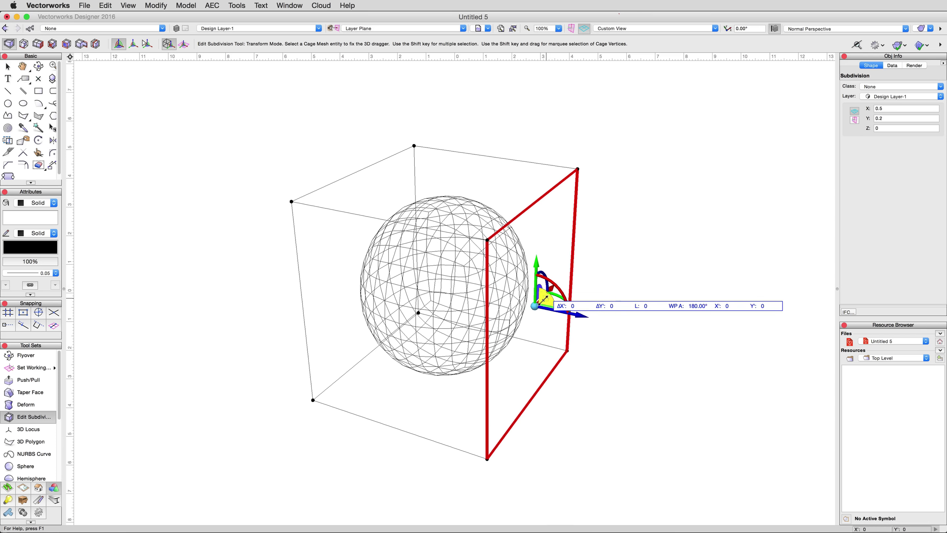
mouse_move(542, 302)
mouse_down()
mouse_move(518, 232)
mouse_move(488, 211)
mouse_move(498, 375)
mouse_move(588, 296)
mouse_move(629, 300)
mouse_move(592, 285)
mouse_move(474, 279)
mouse_move(508, 328)
mouse_move(638, 312)
mouse_move(676, 292)
mouse_move(710, 292)
mouse_move(444, 274)
mouse_move(461, 290)
mouse_up()
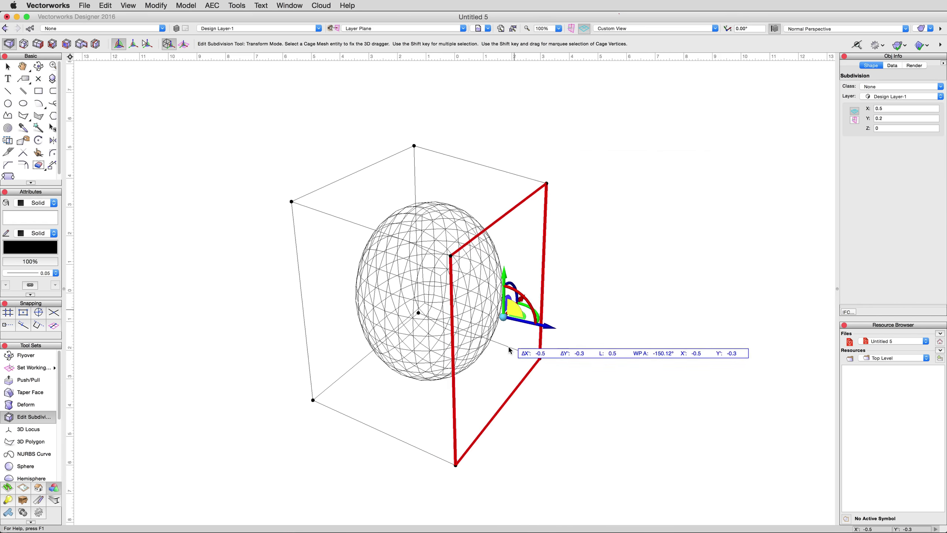
mouse_move(509, 350)
mouse_down()
mouse_move(530, 300)
mouse_move(552, 325)
mouse_move(570, 272)
mouse_move(513, 262)
mouse_move(502, 296)
mouse_move(518, 317)
mouse_move(554, 286)
mouse_move(504, 274)
mouse_move(530, 287)
mouse_move(592, 287)
mouse_move(532, 286)
mouse_move(513, 275)
mouse_move(567, 270)
mouse_move(493, 271)
mouse_move(507, 318)
mouse_move(545, 297)
mouse_move(532, 307)
mouse_move(539, 299)
mouse_move(532, 379)
mouse_up()
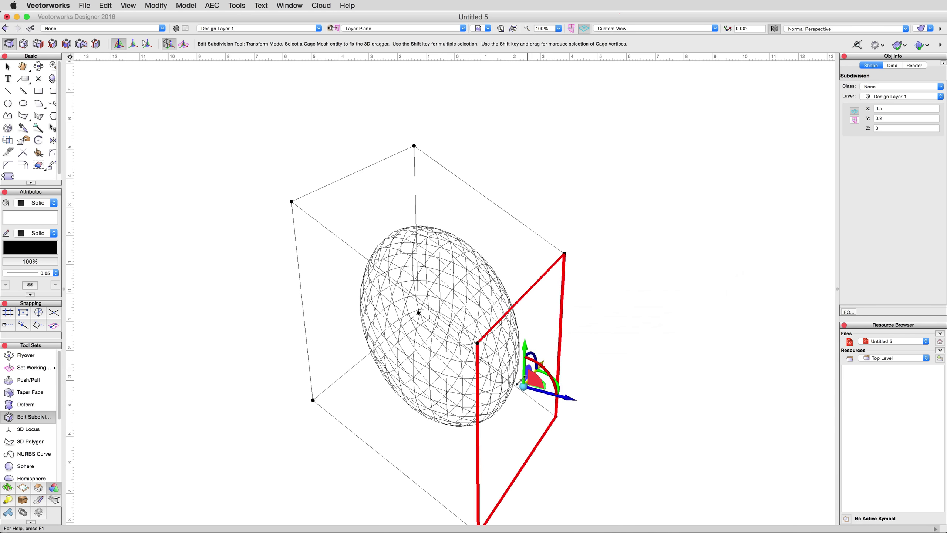
mouse_move(383, 399)
shift+middle_down()
mouse_move(353, 388)
mouse_move(375, 395)
shift+middle_up()
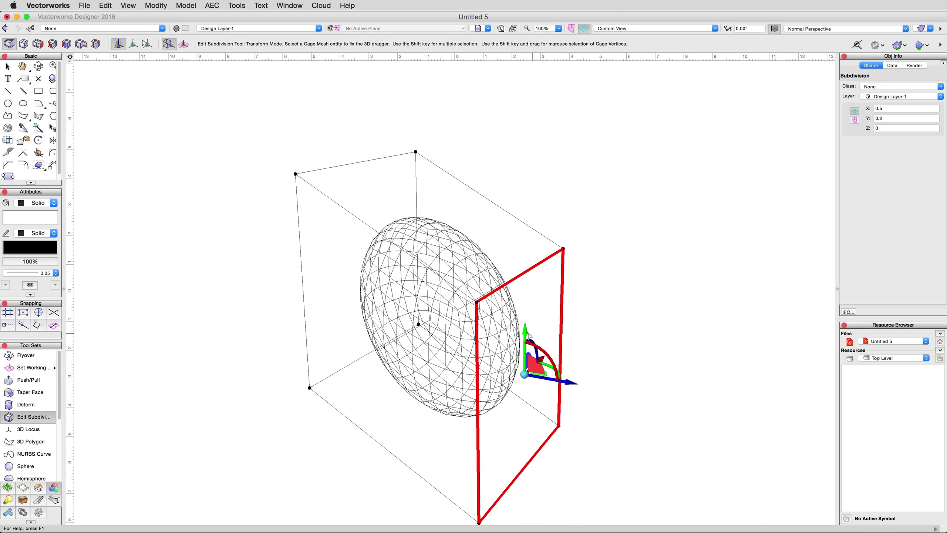
drag(523, 331, 524, 242)
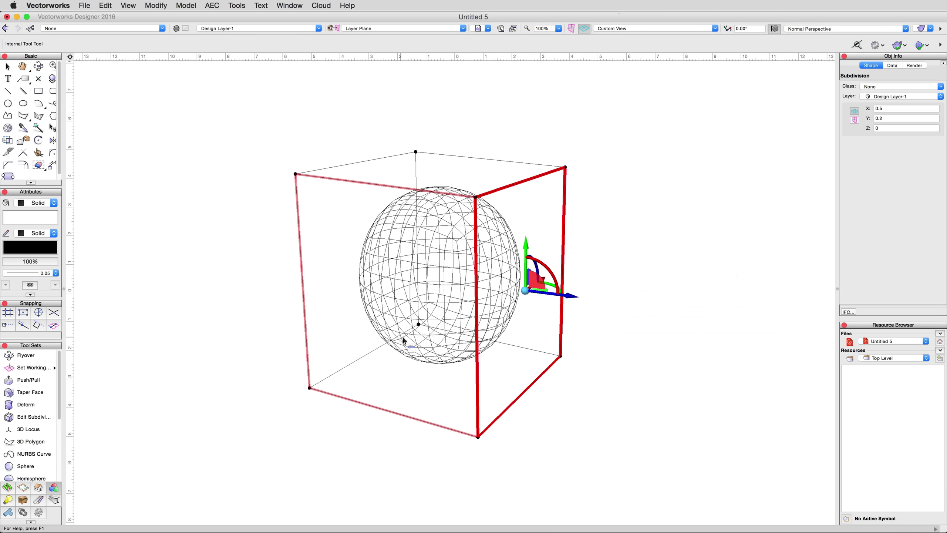
shift+middle_drag(455, 319, 405, 340)
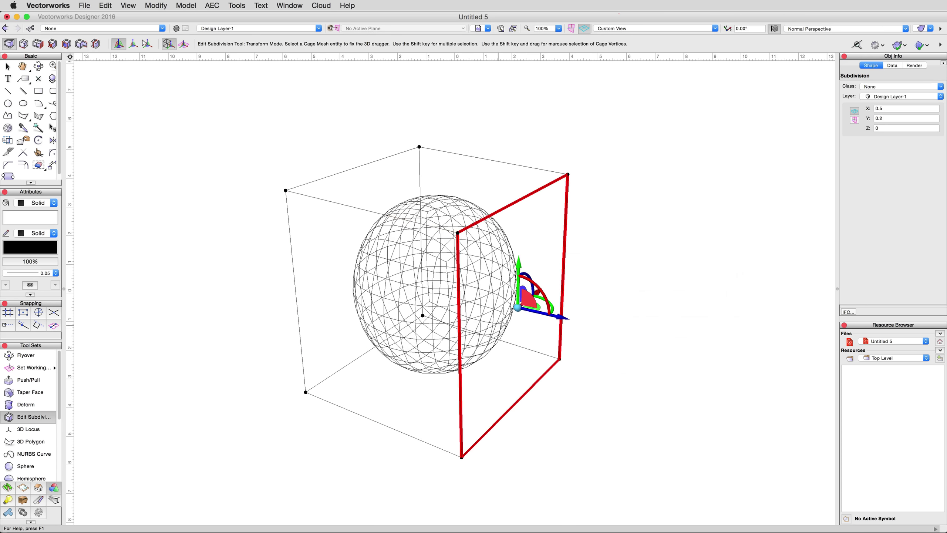
Pull the face left and back, widening the sphere in left and isometric views.
drag(513, 309, 329, 302)
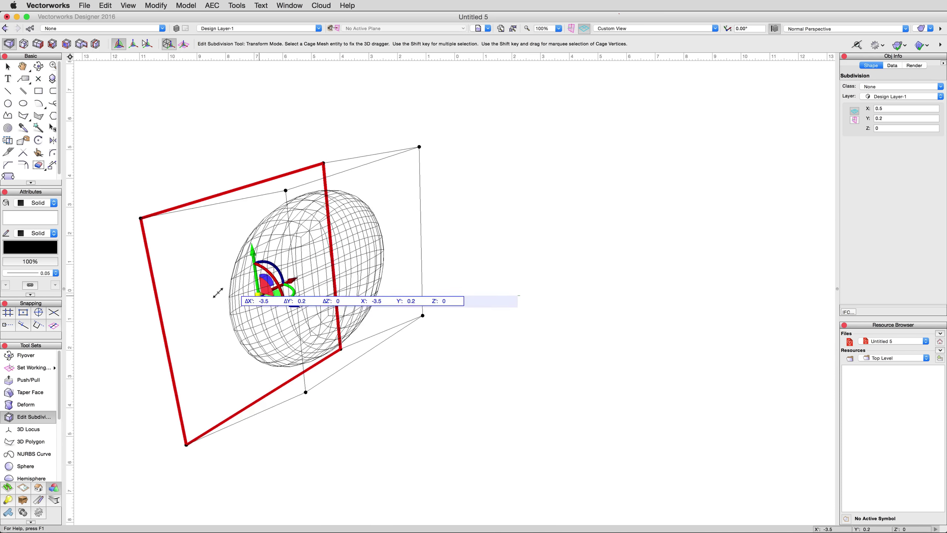
mouse_move(330, 302)
mouse_down()
mouse_move(414, 239)
mouse_move(554, 267)
mouse_move(554, 420)
mouse_move(296, 391)
mouse_move(302, 187)
mouse_move(517, 178)
mouse_move(466, 311)
mouse_move(356, 237)
mouse_move(462, 228)
mouse_move(508, 290)
mouse_move(508, 321)
mouse_move(508, 282)
mouse_move(506, 296)
mouse_move(340, 290)
mouse_move(535, 298)
mouse_move(468, 293)
mouse_move(497, 294)
mouse_up()
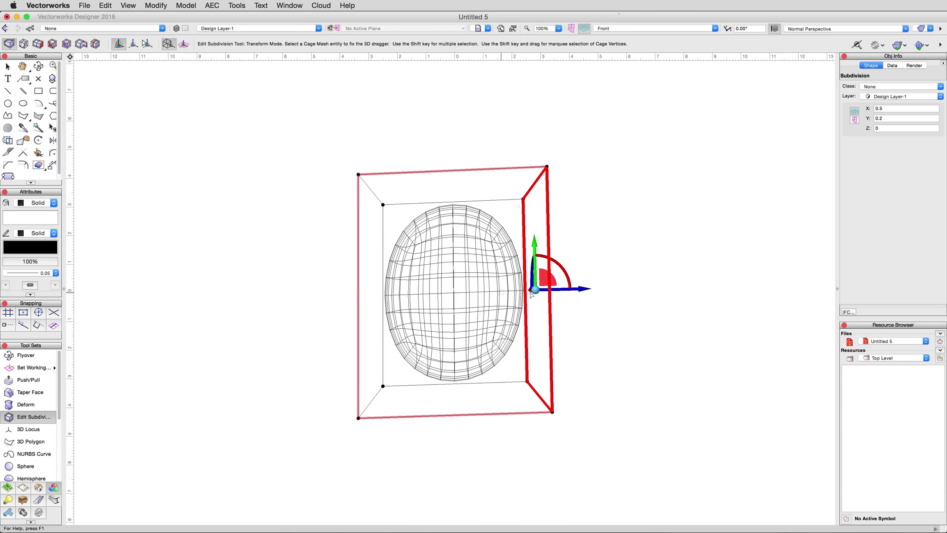
mouse_move(534, 291)
mouse_down()
mouse_move(626, 291)
mouse_move(548, 290)
mouse_move(560, 290)
mouse_up()
key(KP_4)
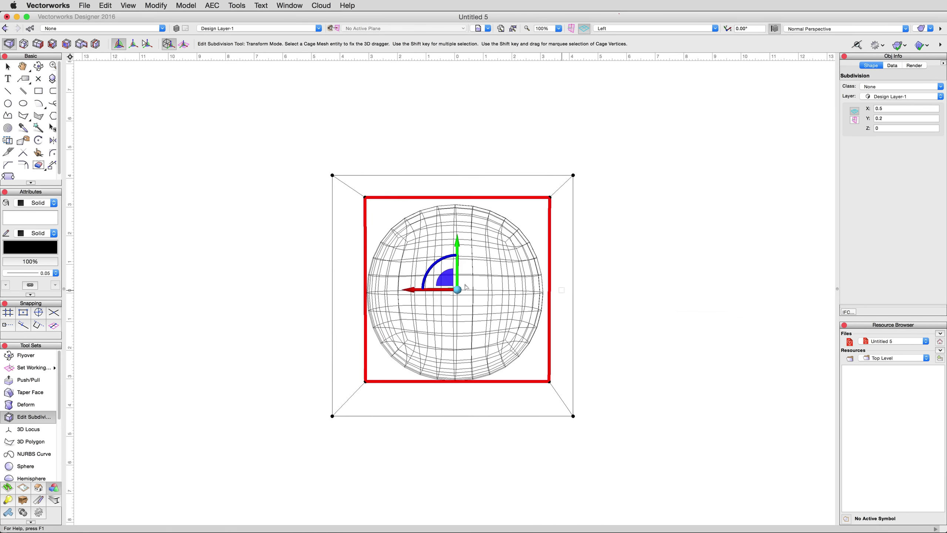
mouse_move(456, 289)
mouse_down()
mouse_move(348, 292)
mouse_move(602, 296)
mouse_move(421, 294)
mouse_move(480, 324)
mouse_move(470, 240)
mouse_move(471, 267)
mouse_up()
key(KP_1)
key(KP_3)
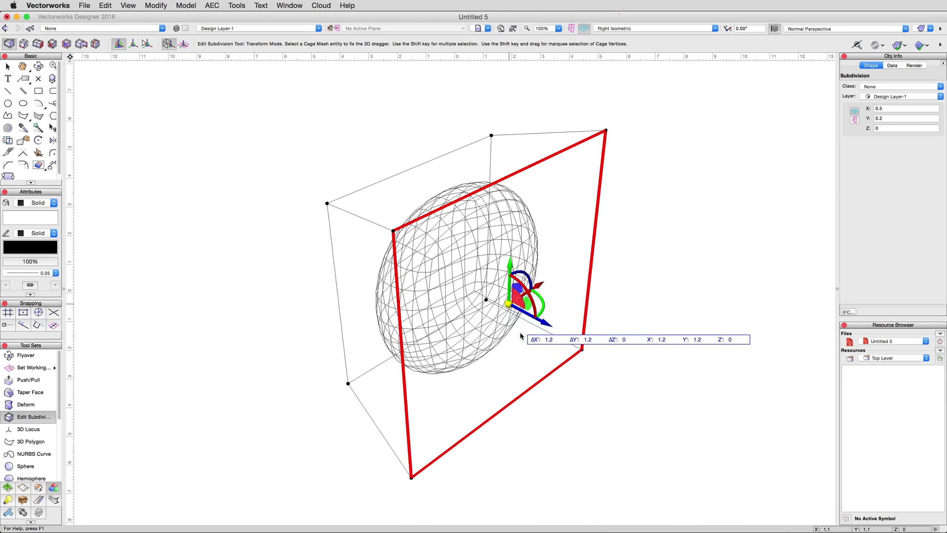
drag(521, 336, 551, 340)
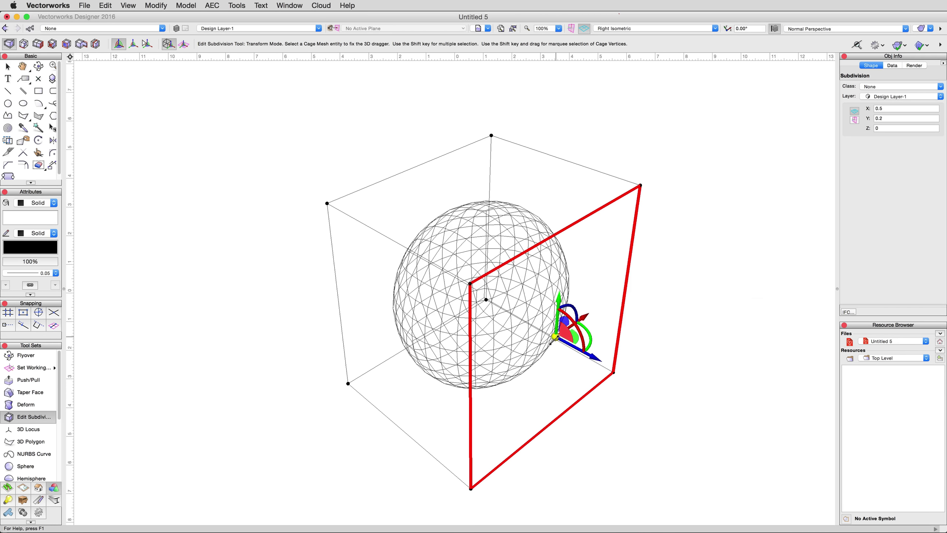
mouse_move(335, 380)
shift+middle_down()
mouse_move(357, 382)
mouse_move(344, 381)
shift+middle_up()
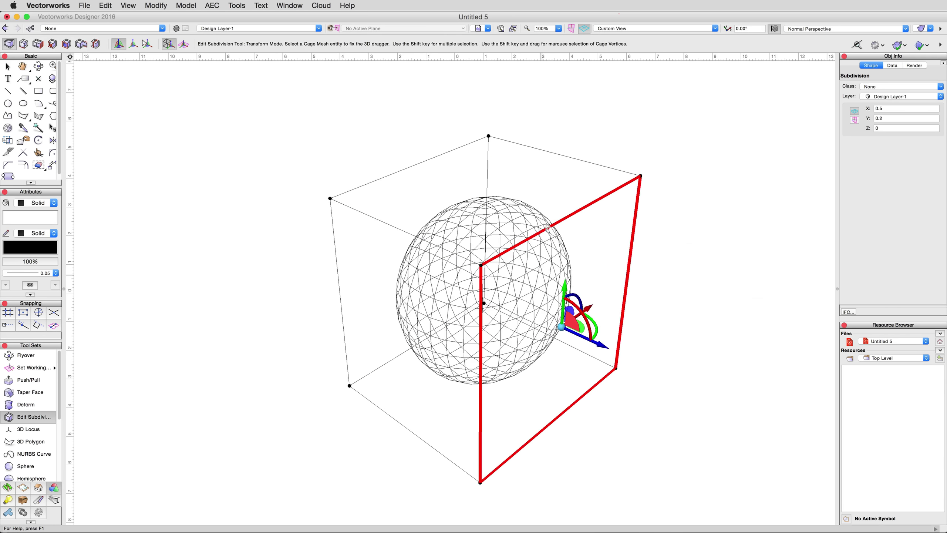
click(550, 196)
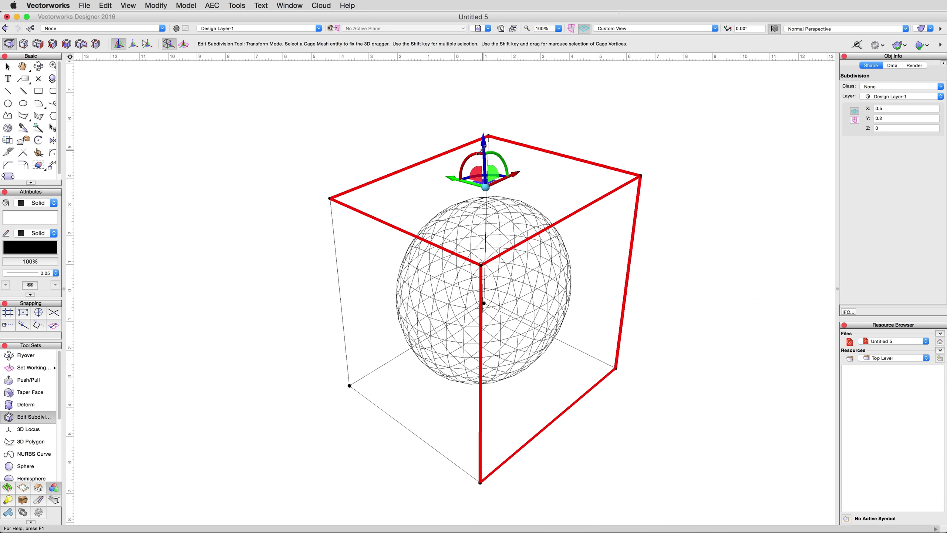
drag(503, 160, 505, 151)
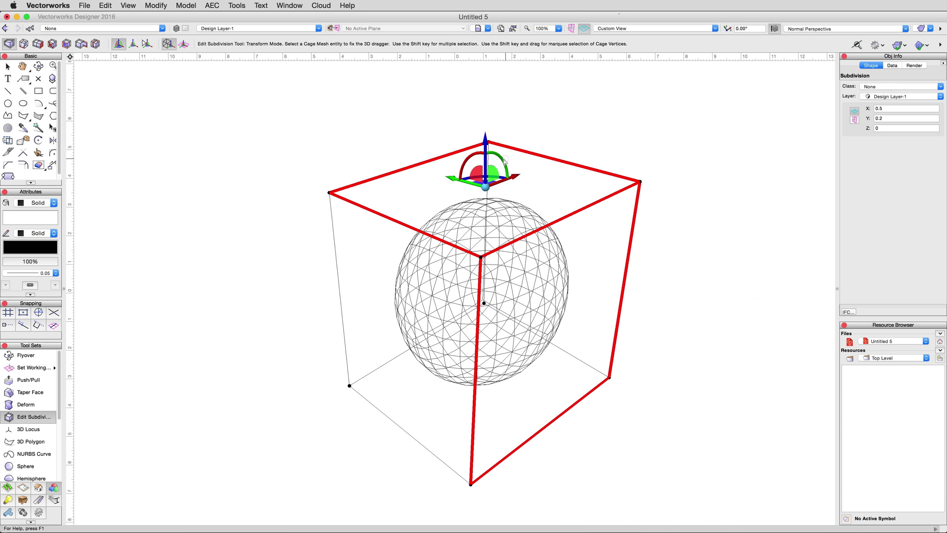
click(685, 278)
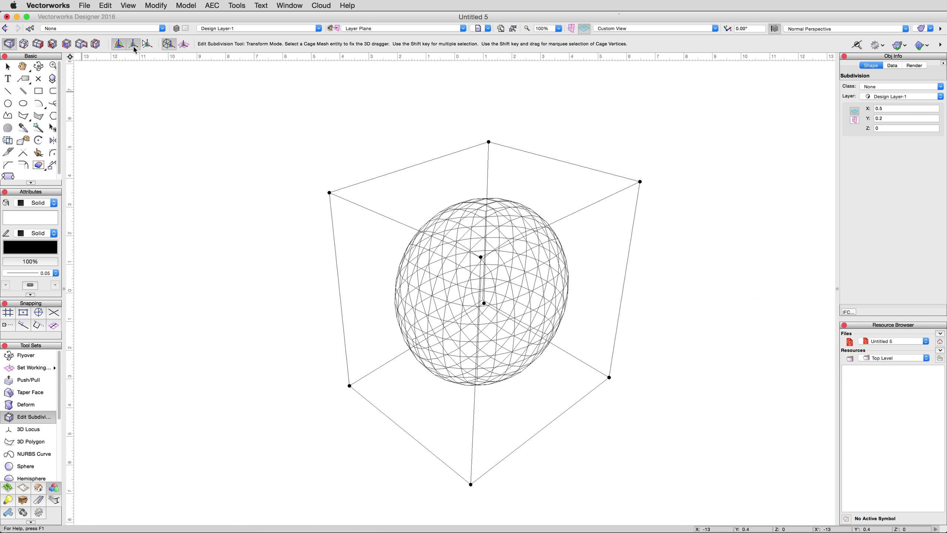
Move the right face's dragger pivot off the sphere in fix-dragger mode, then tilt the face.
click(592, 291)
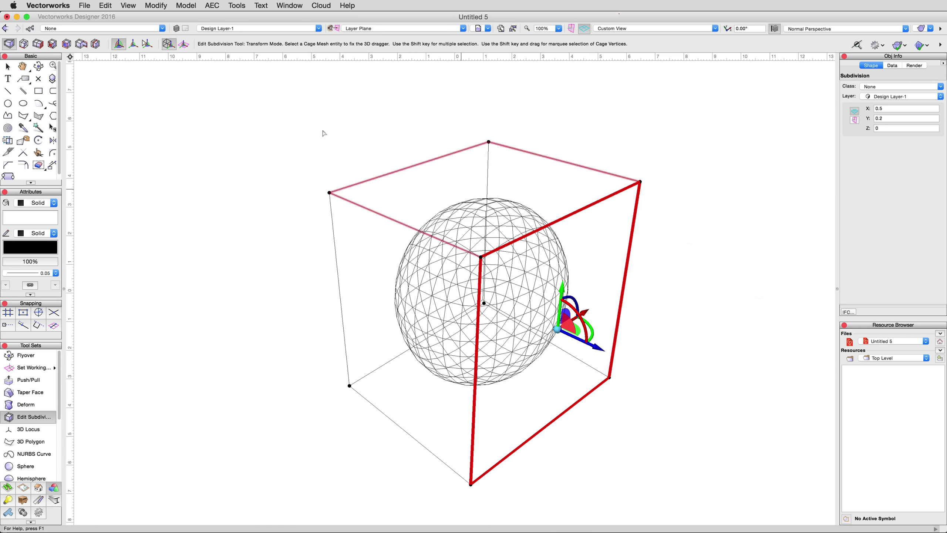
click(136, 46)
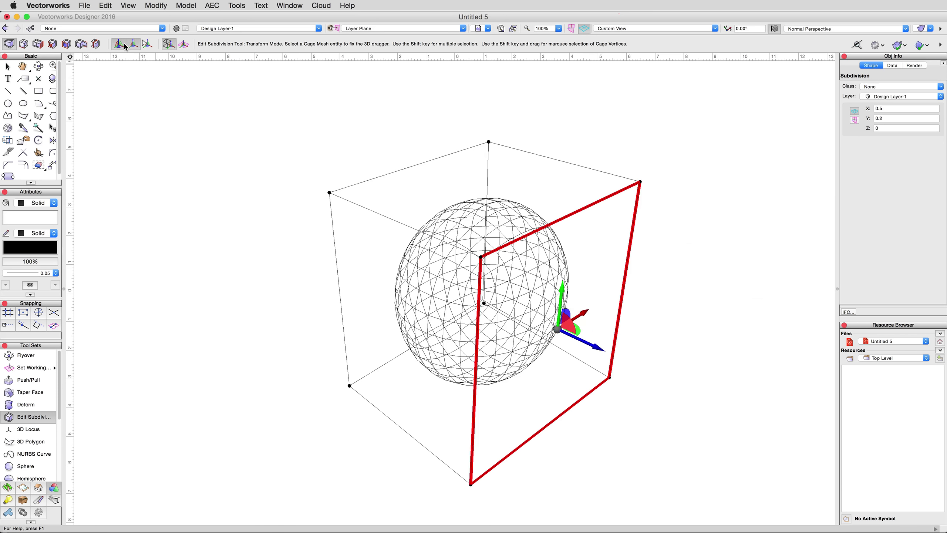
click(121, 46)
click(146, 47)
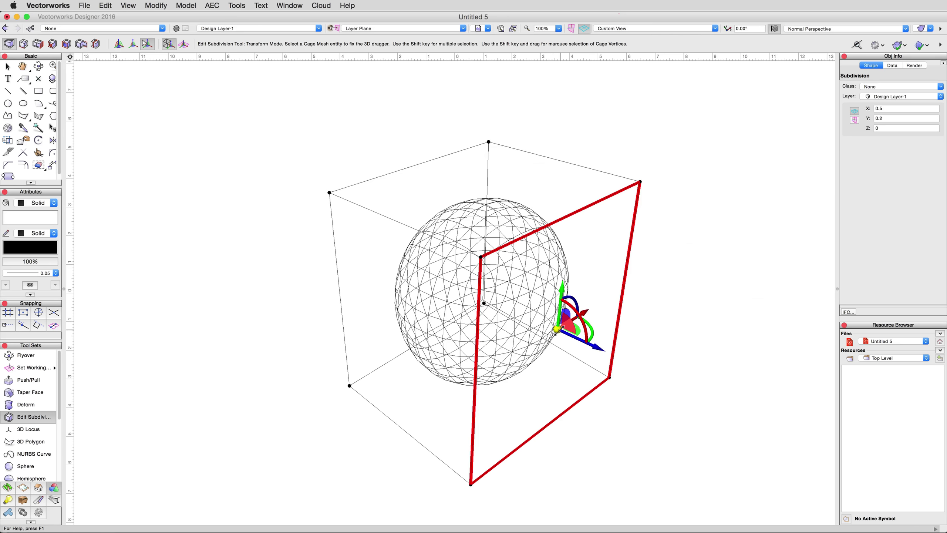
mouse_move(557, 328)
mouse_down()
mouse_move(670, 240)
mouse_move(701, 258)
mouse_up()
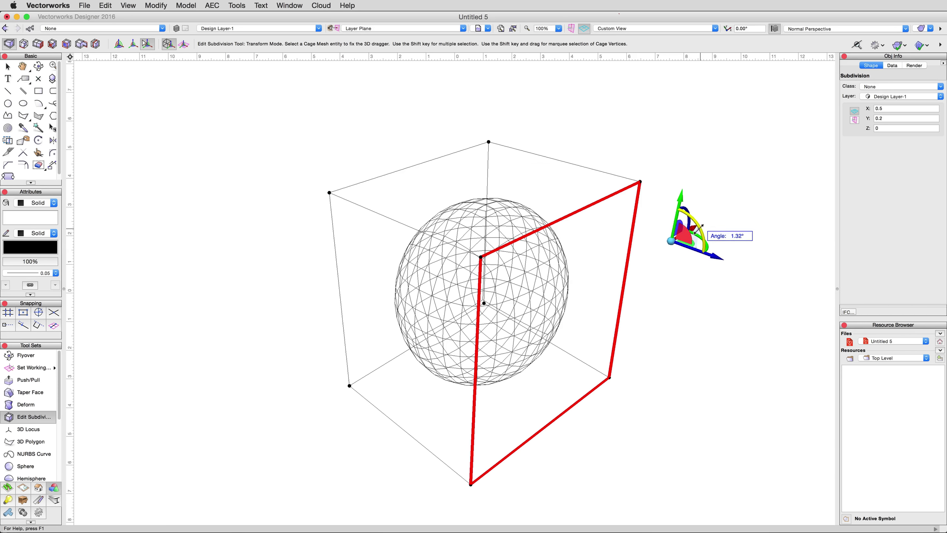
drag(701, 258, 695, 239)
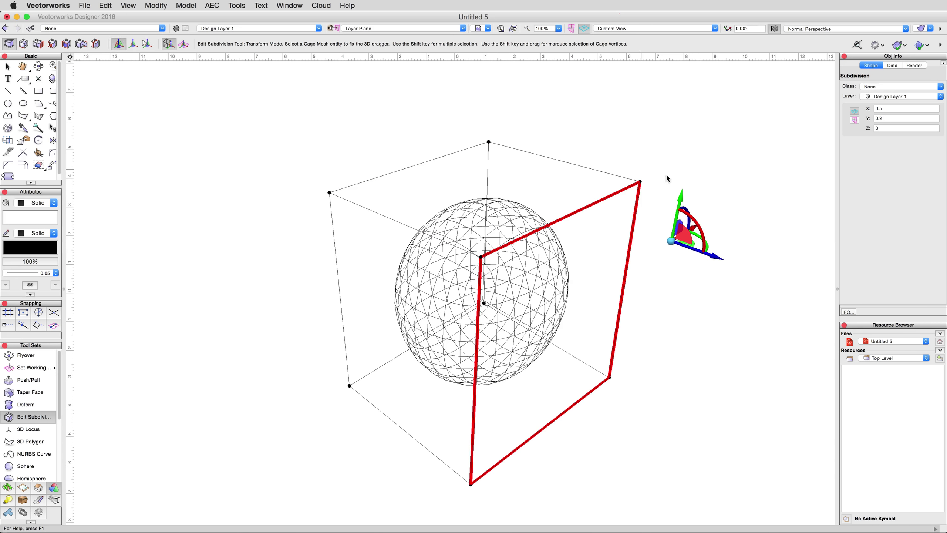
drag(682, 214, 688, 218)
Select the whole sphere and render it in OpenGL.
key(x)
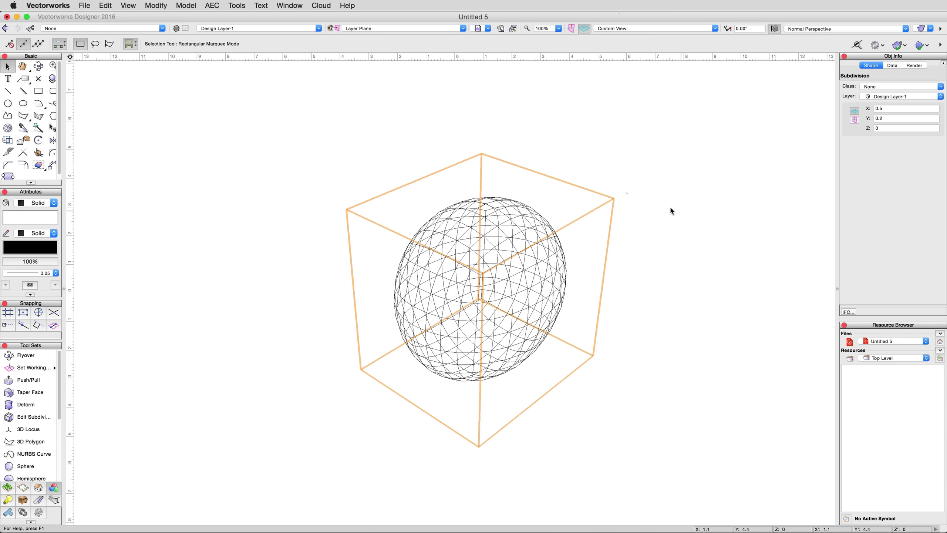
click(128, 6)
mouse_move(143, 55)
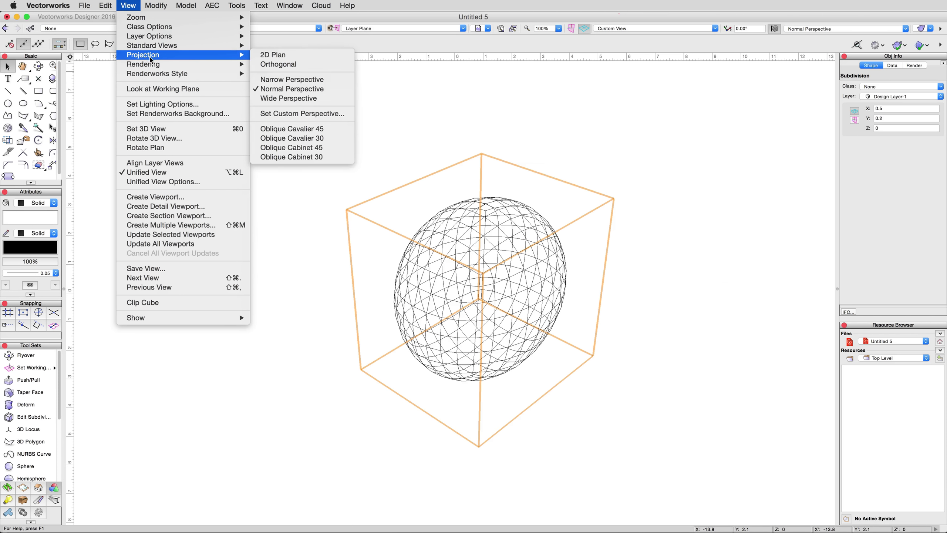
click(276, 113)
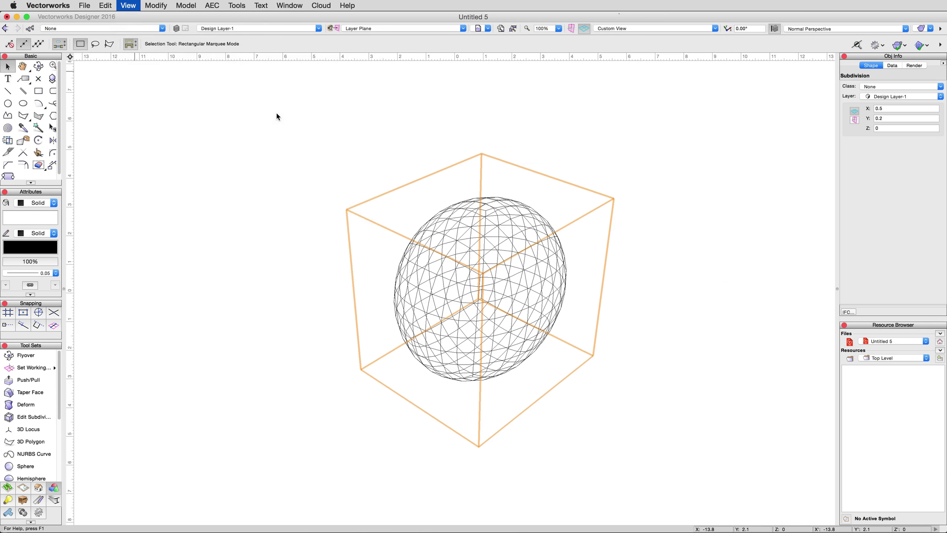
Set OpenGL Options detail to High, then reopen the sphere's cage.
click(128, 5)
mouse_move(143, 64)
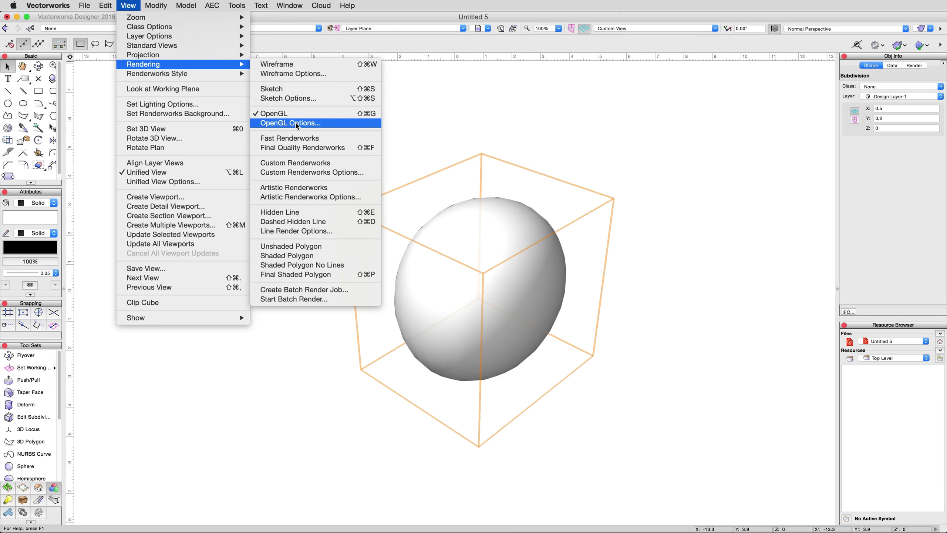
click(292, 122)
click(473, 116)
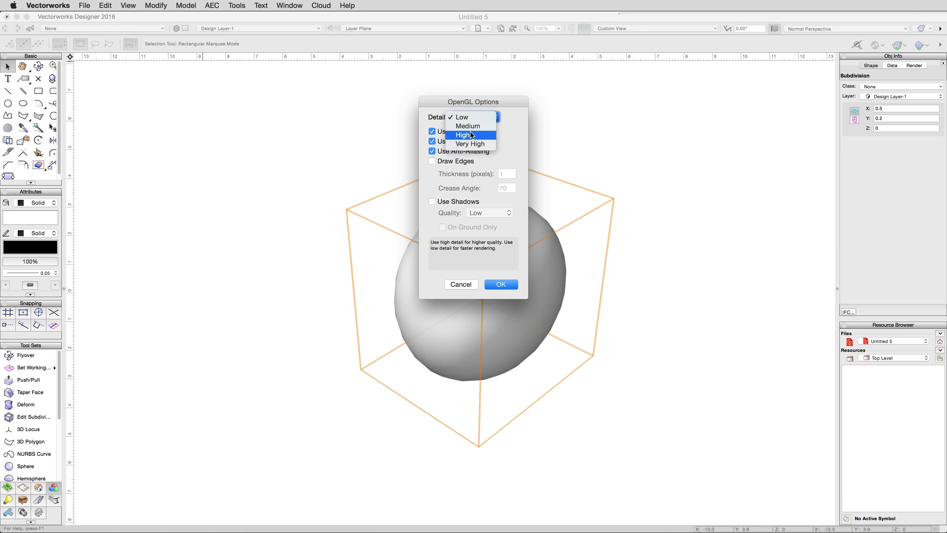
click(472, 136)
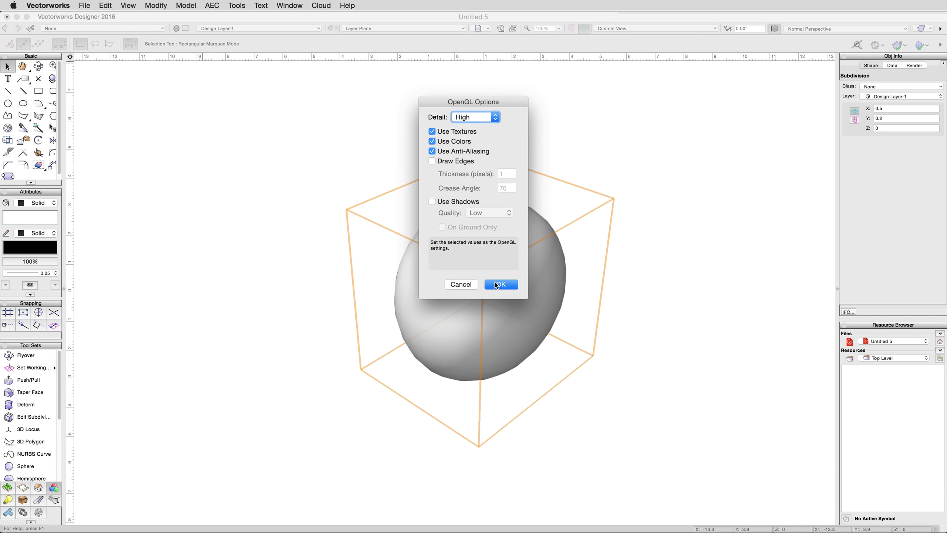
click(496, 285)
double_click(495, 285)
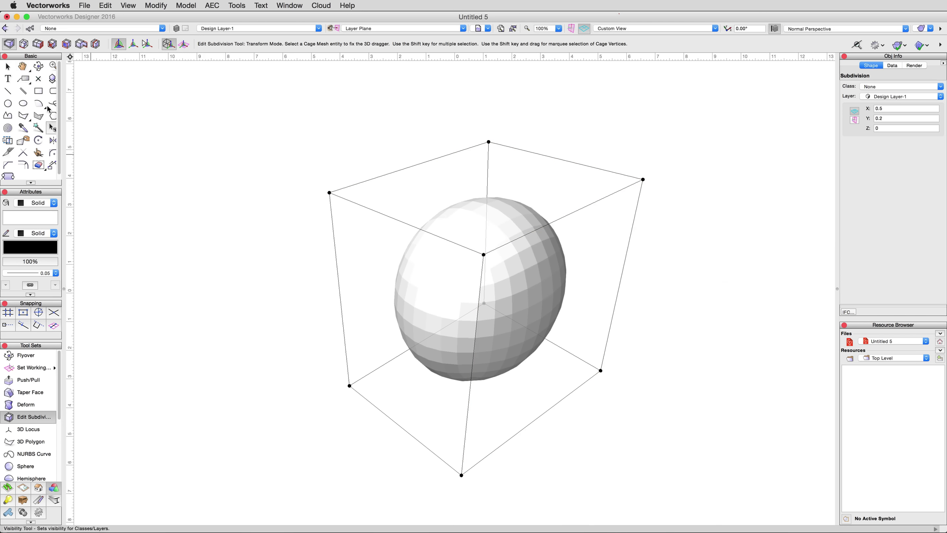
Re-enter cage editing and push the right face slightly outward.
click(9, 66)
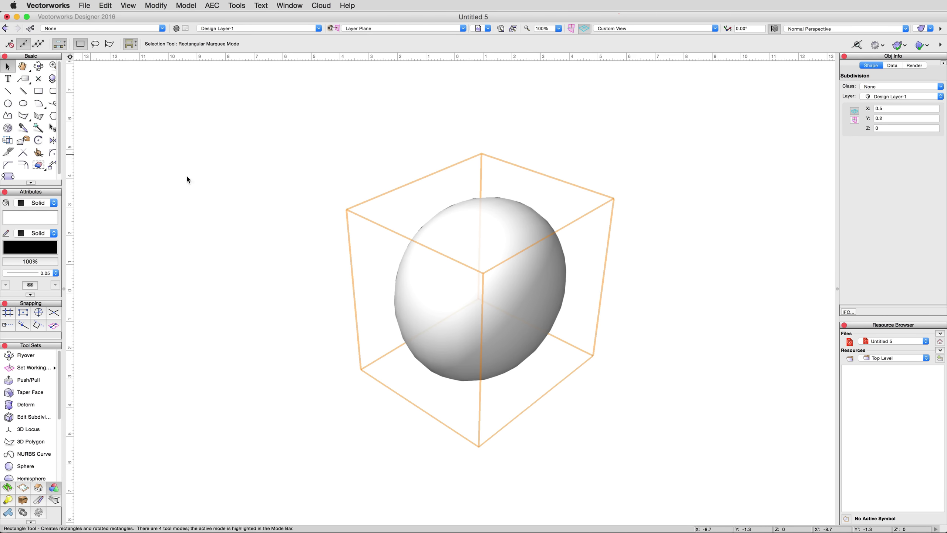
double_click(434, 267)
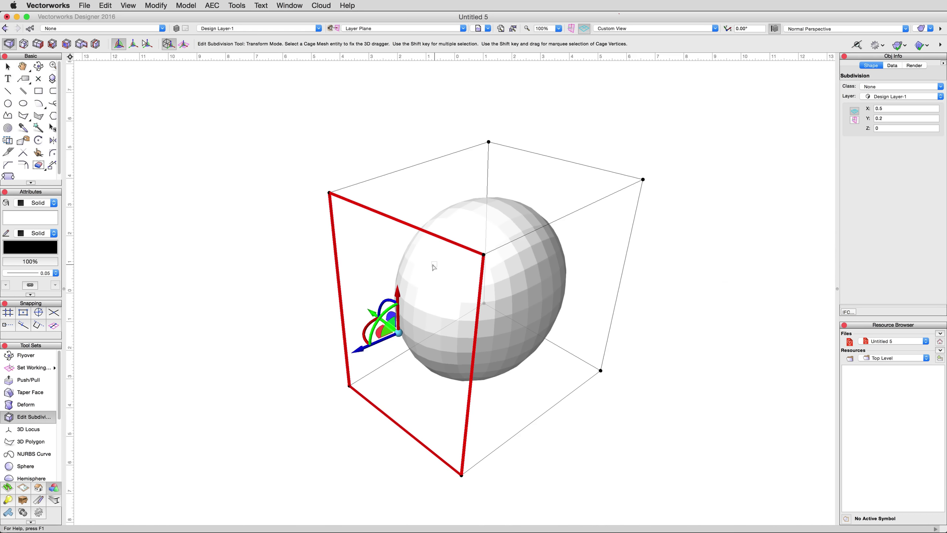
click(577, 293)
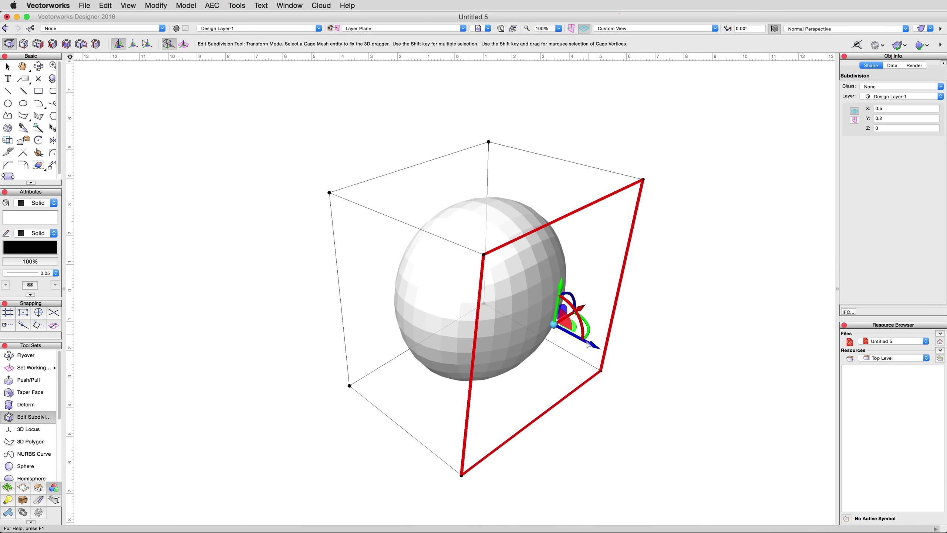
drag(588, 344, 607, 351)
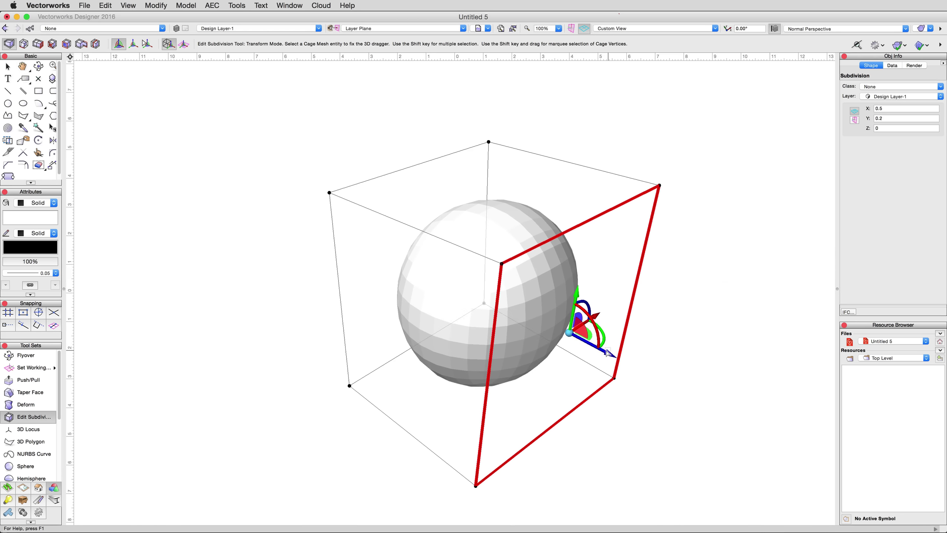
Preview the smooth sphere, then reopen its cage with the right face selected.
key(x)
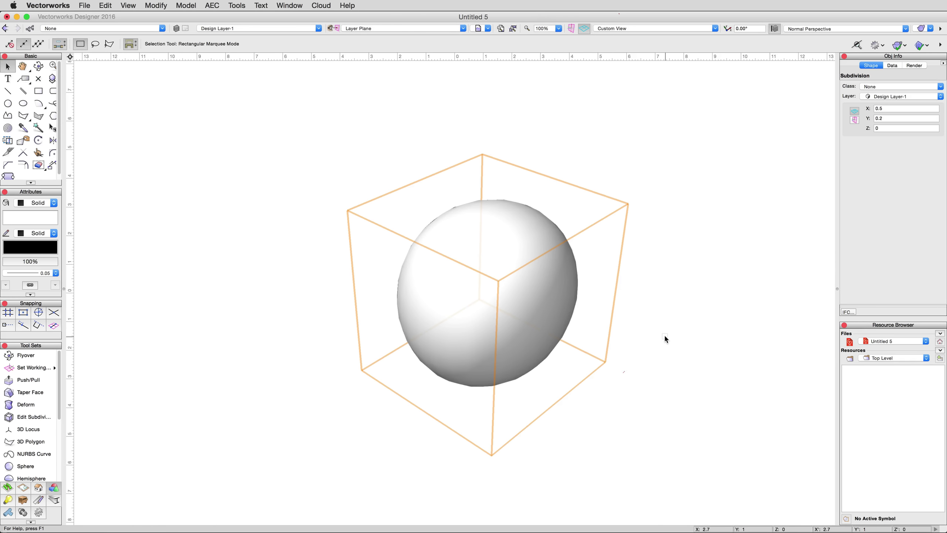
key(x)
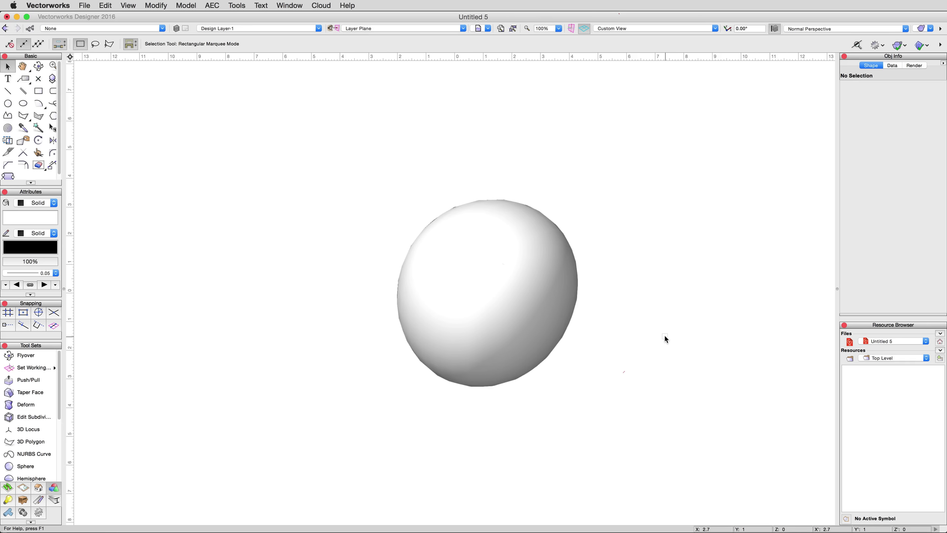
double_click(554, 309)
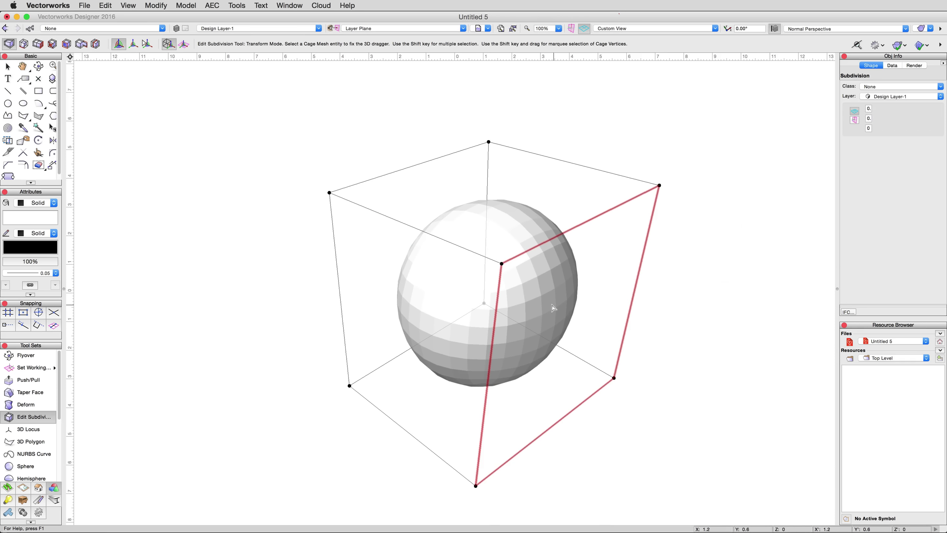
click(598, 317)
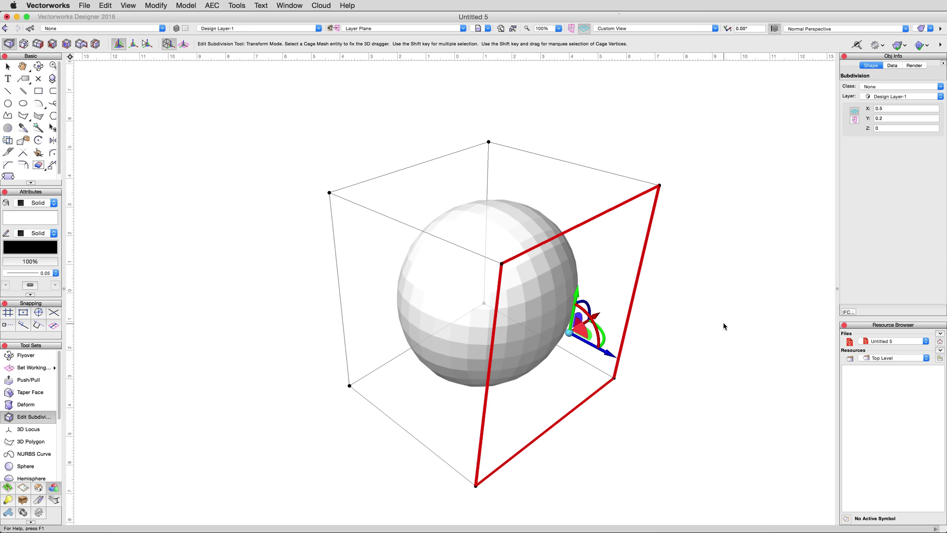